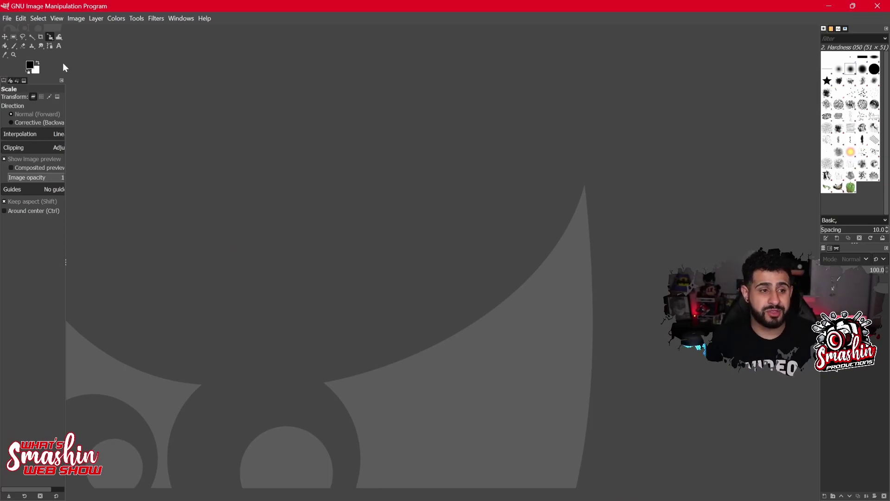
# Create a new blank image 1280 px wide and 700 px high
pyautogui.click(7, 18)
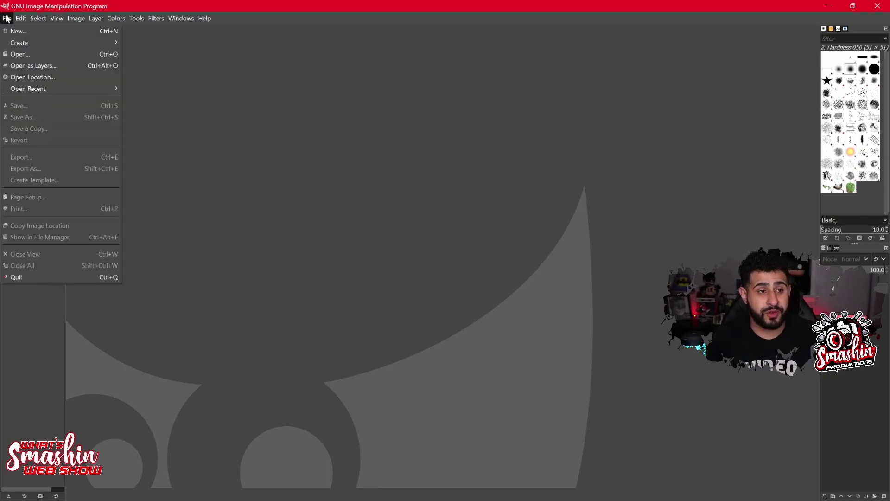
pyautogui.click(27, 31)
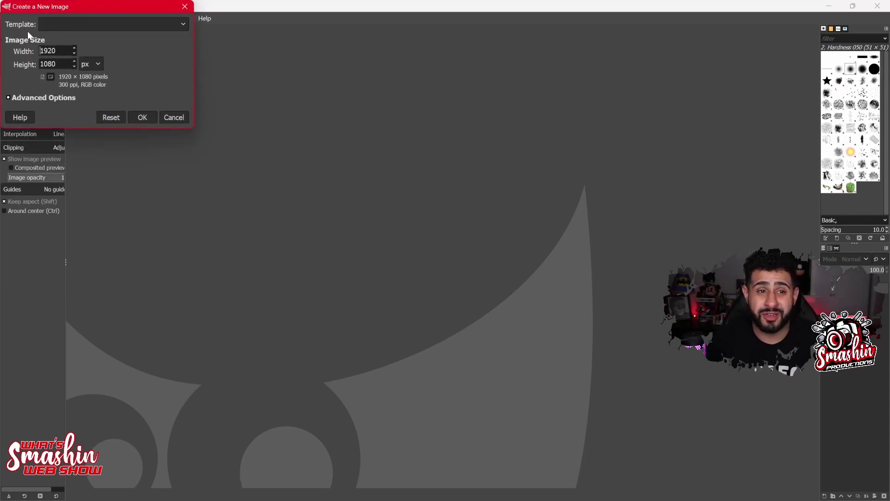
pyautogui.doubleClick(49, 50)
pyautogui.write('12')
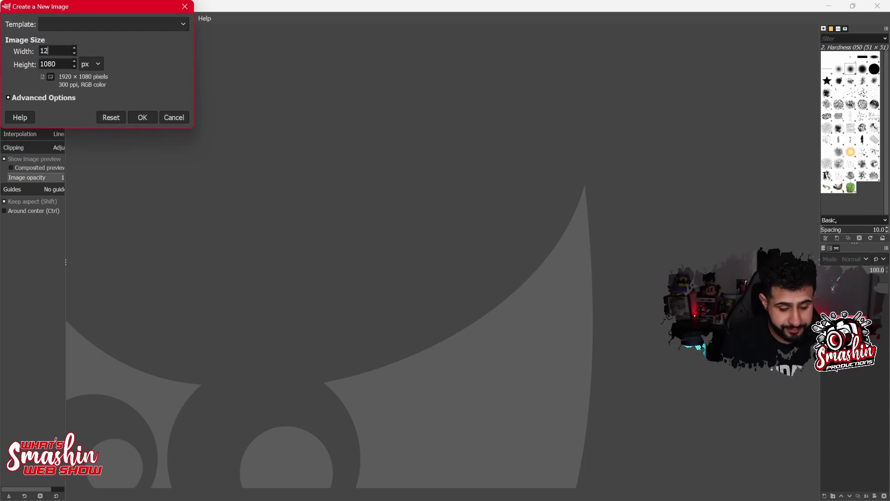
pyautogui.write('80')
pyautogui.press('Tab')
pyautogui.write('700')
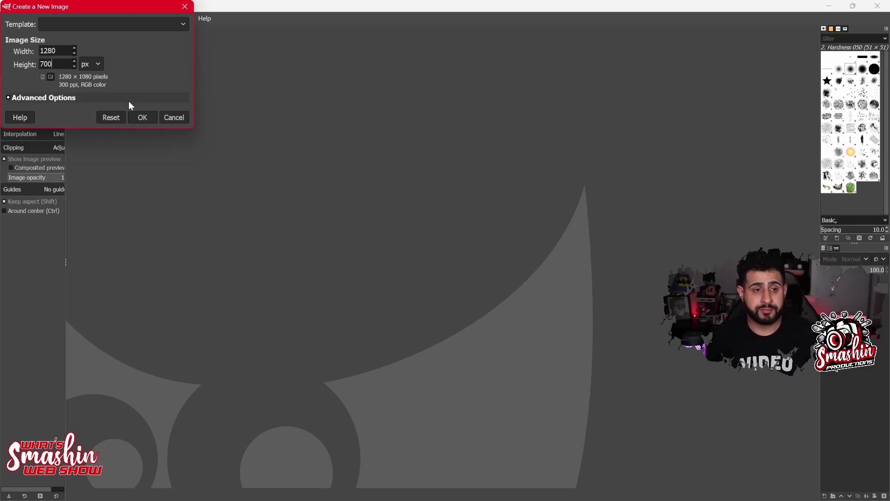
pyautogui.click(136, 116)
# Bring TwitchChannelHeader.png from the file browser onto the blank canvas as a new layer
pyautogui.hotkey('alt', 'Tab')
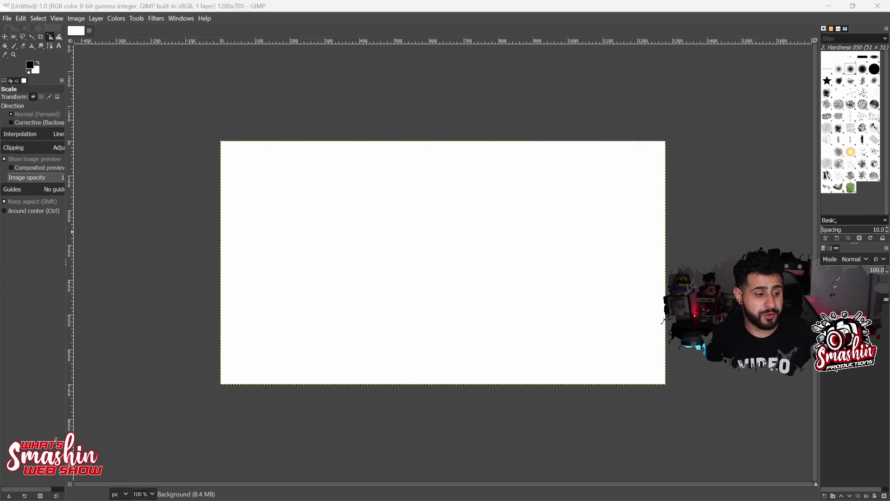
pyautogui.click(153, 14)
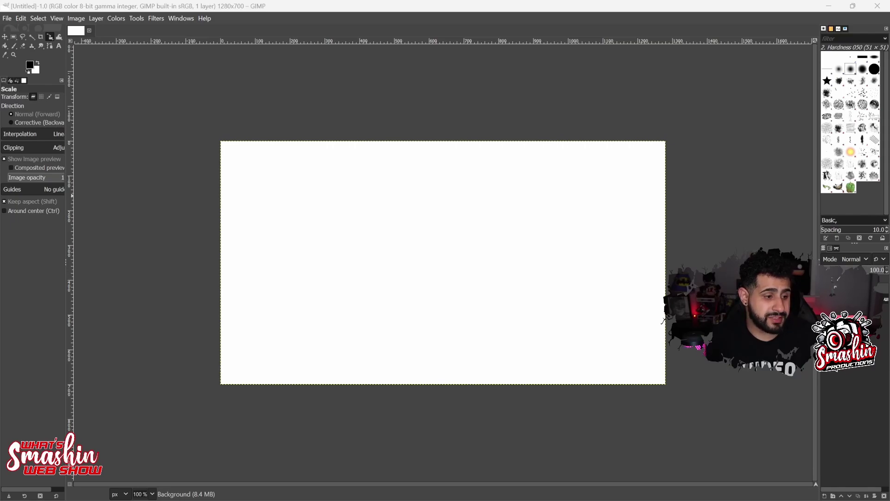
pyautogui.moveTo(378, 304); pyautogui.dragTo(381, 295)
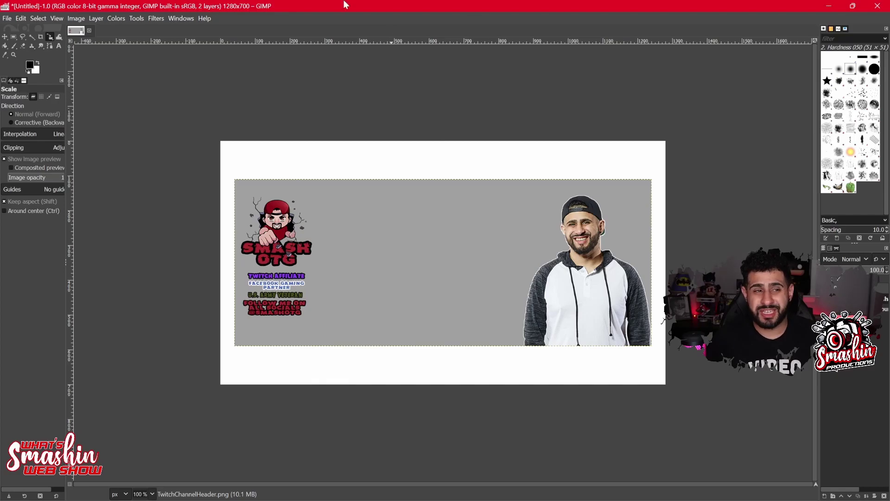
# Start an image export named KickBanner.png and select the Gimp Edits folder inside the user's home folder
pyautogui.click(8, 20)
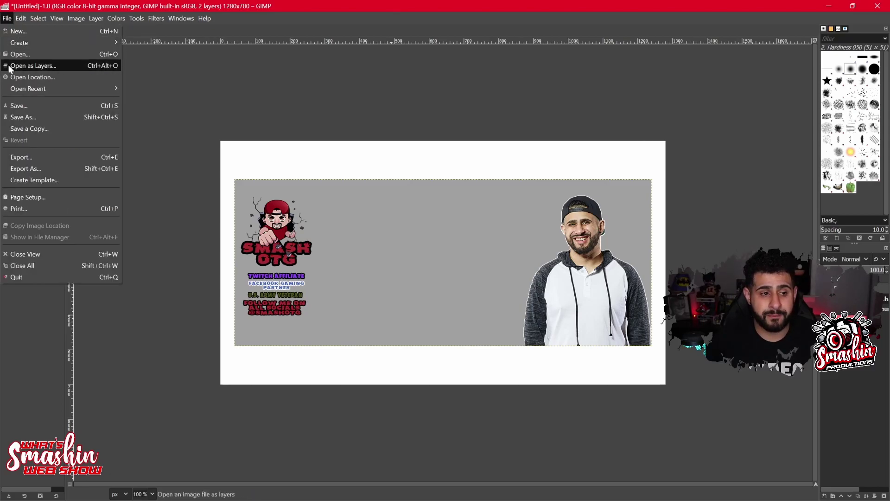
pyautogui.click(29, 169)
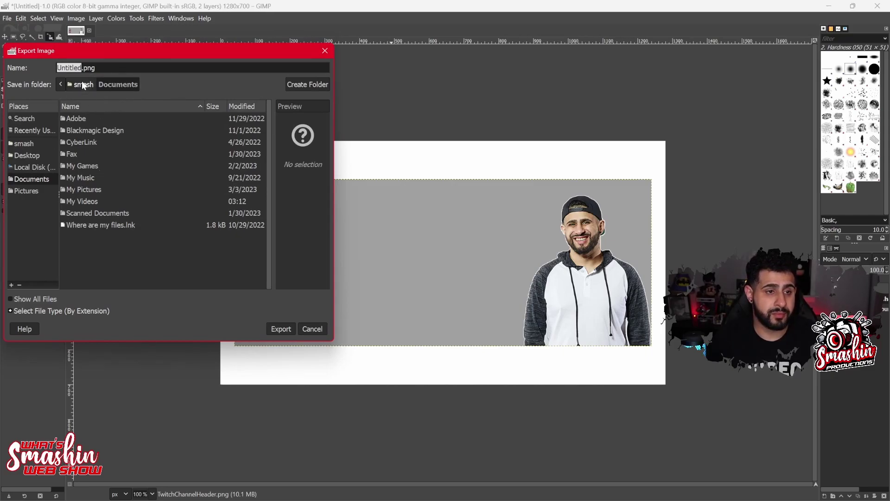
pyautogui.press('Right')
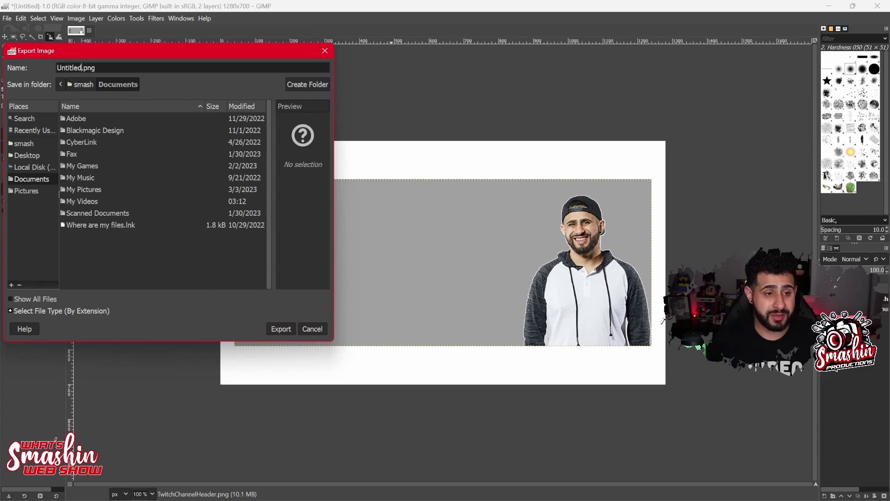
pyautogui.press('BackSpace')
pyautogui.press('BackSpace')
pyautogui.press('BackSpace')
pyautogui.press('BackSpace')
pyautogui.press('BackSpace')
pyautogui.press('BackSpace')
pyautogui.press('BackSpace')
pyautogui.press('BackSpace')
pyautogui.write('K')
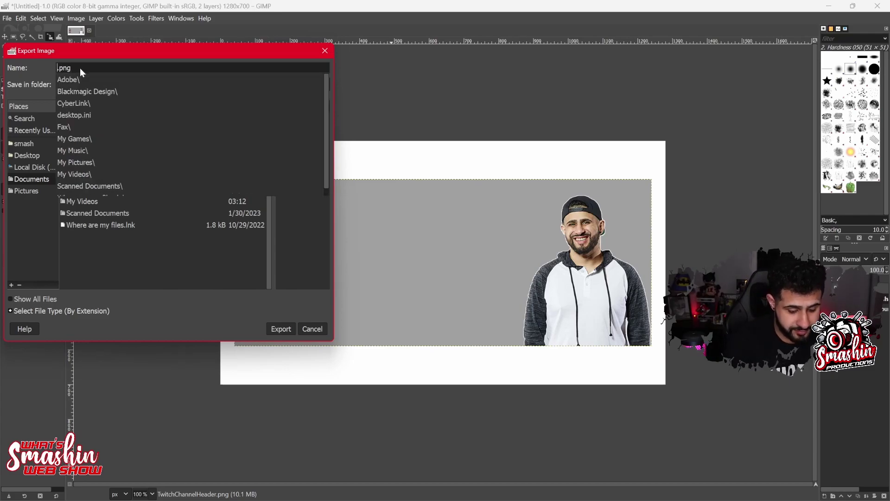
pyautogui.write('ickBanner')
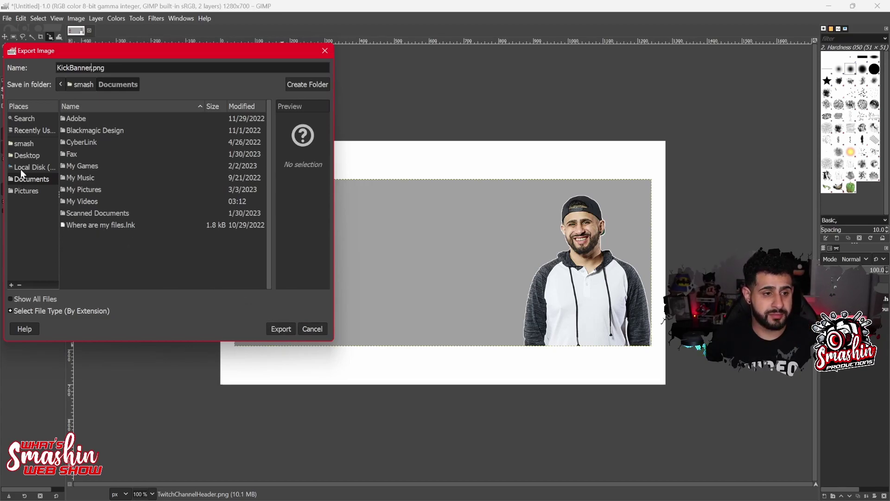
pyautogui.click(43, 143)
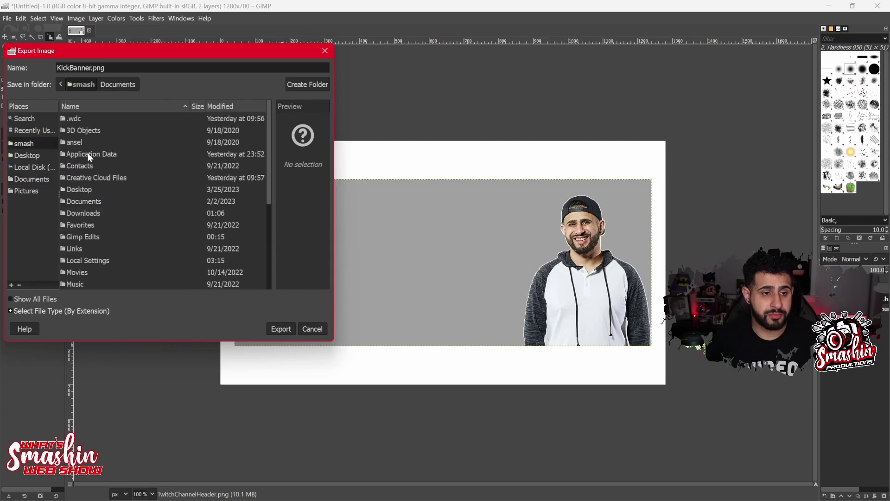
pyautogui.click(96, 237)
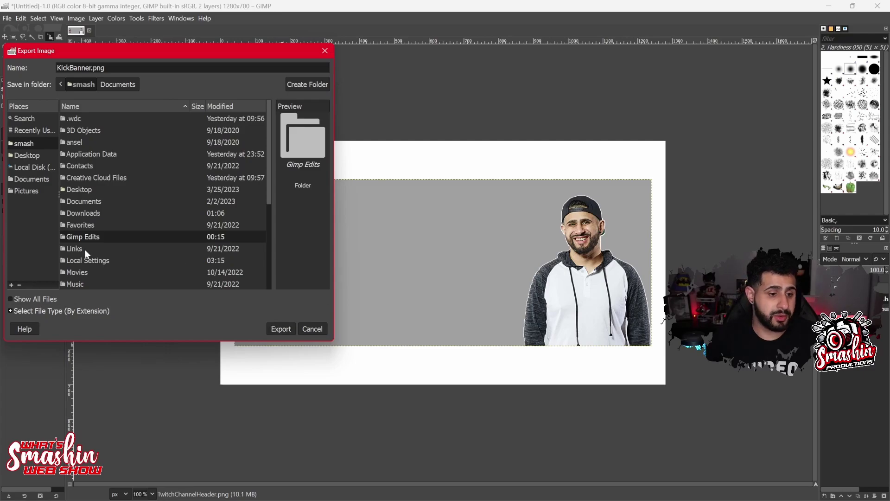
# Show all files, set the export file type to JPEG image, and export with the default JPEG settings
pyautogui.click(26, 298)
pyautogui.click(30, 308)
pyautogui.scroll(-2, 98, 280)
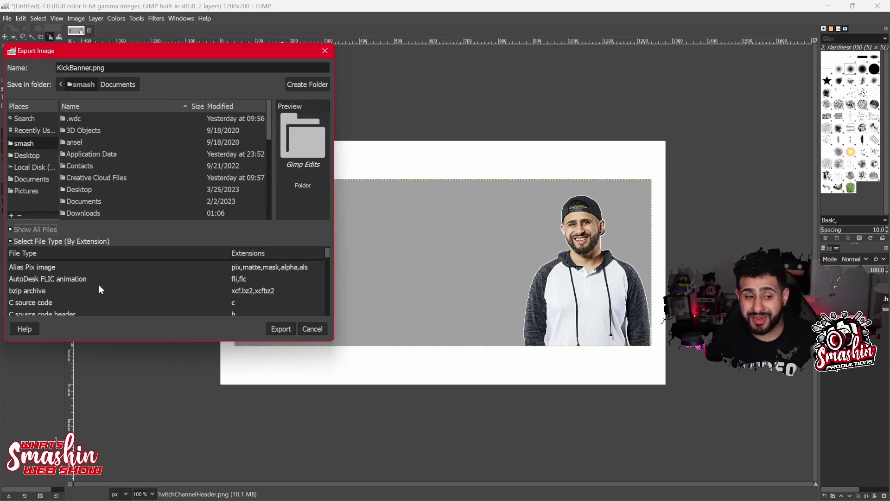
pyautogui.scroll(-6, 100, 293)
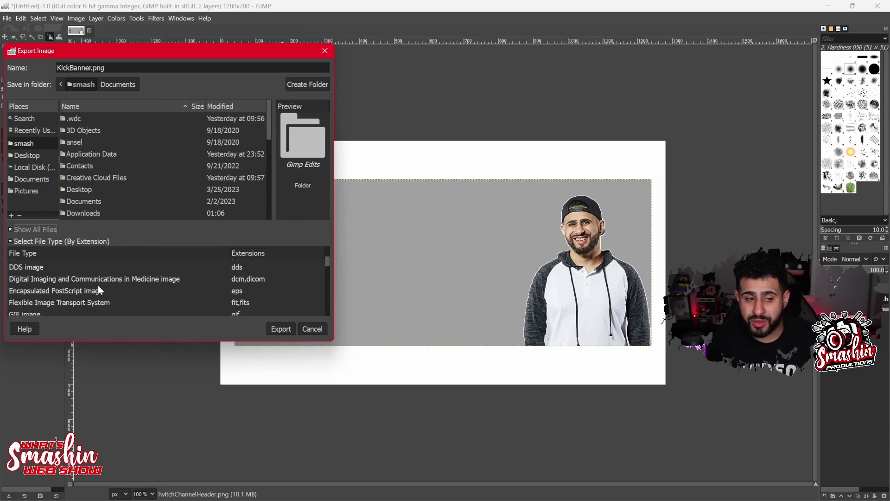
pyautogui.scroll(-5, 98, 291)
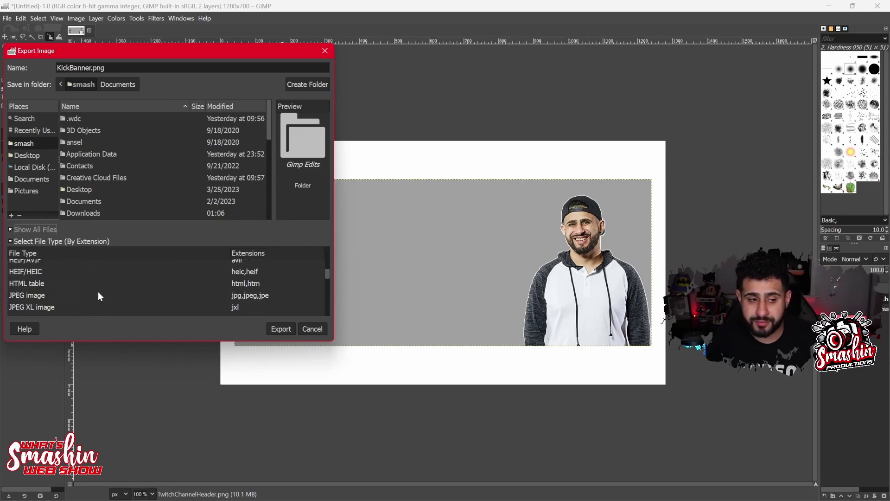
pyautogui.click(54, 297)
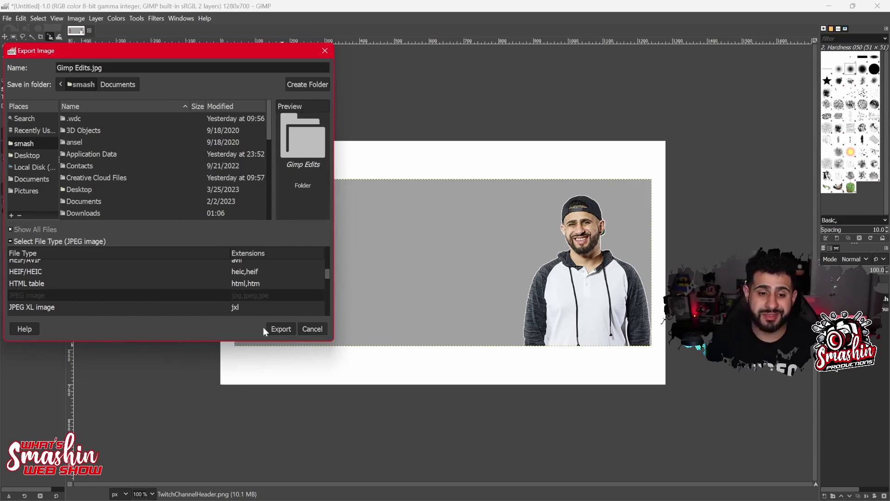
pyautogui.click(278, 329)
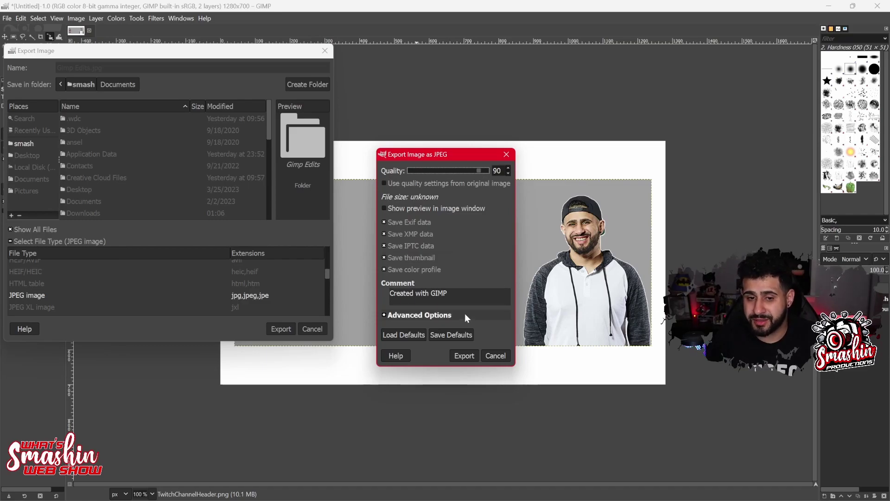
pyautogui.click(459, 357)
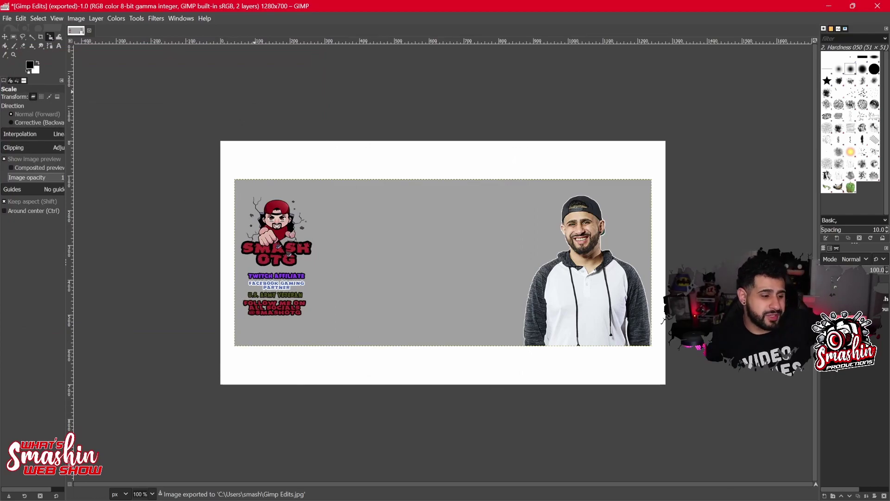
# Switch to the Kick profile settings in the browser and start uploading a banner image from the local device
pyautogui.hotkey('alt', 'Tab')
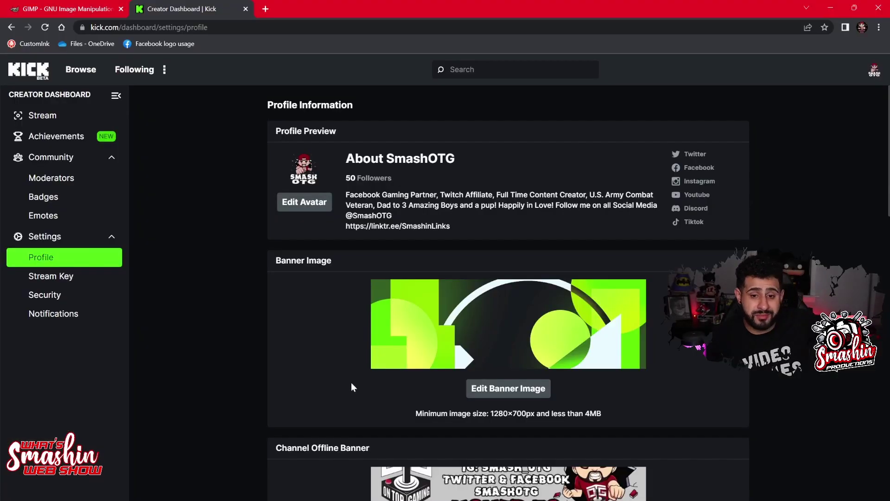
pyautogui.click(516, 390)
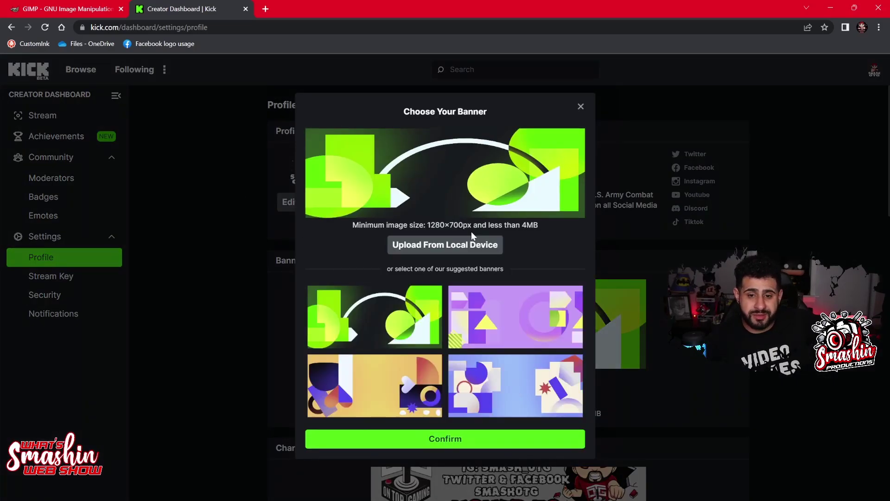
pyautogui.click(467, 246)
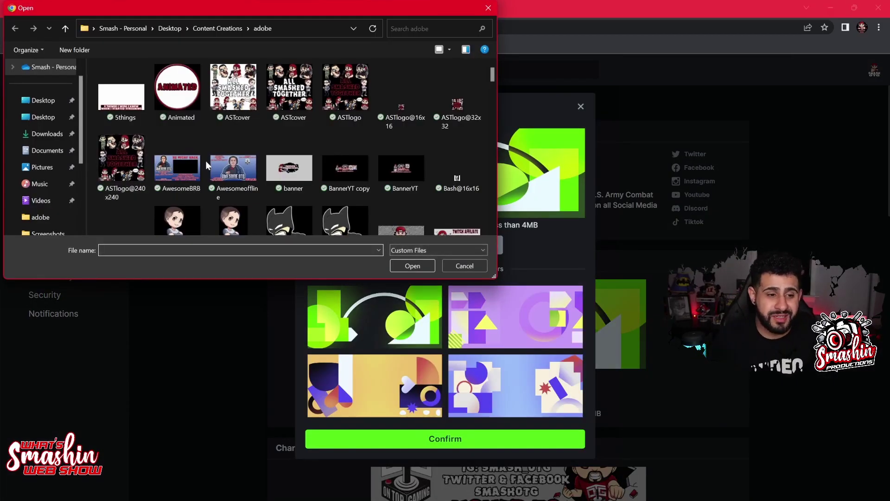
# Browse to Gimp Edits in the user folder on drive C: and set the exported image as the channel banner
pyautogui.scroll(-3, 51, 185)
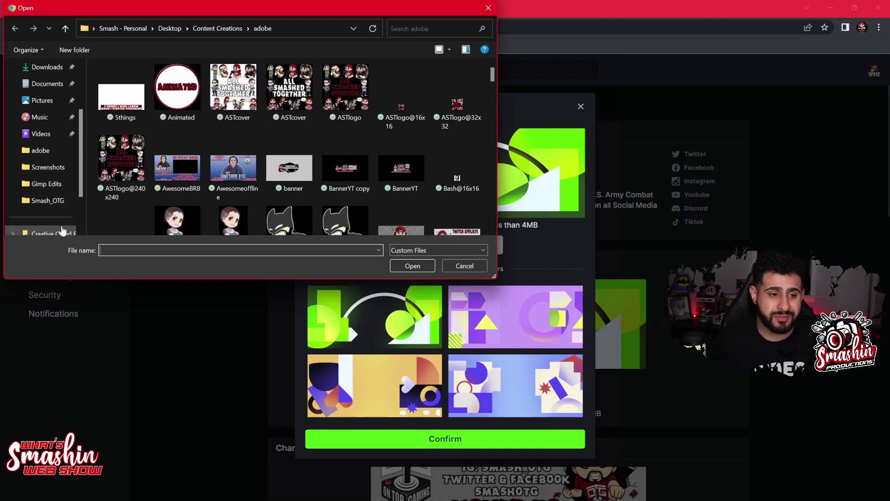
pyautogui.scroll(-1, 52, 198)
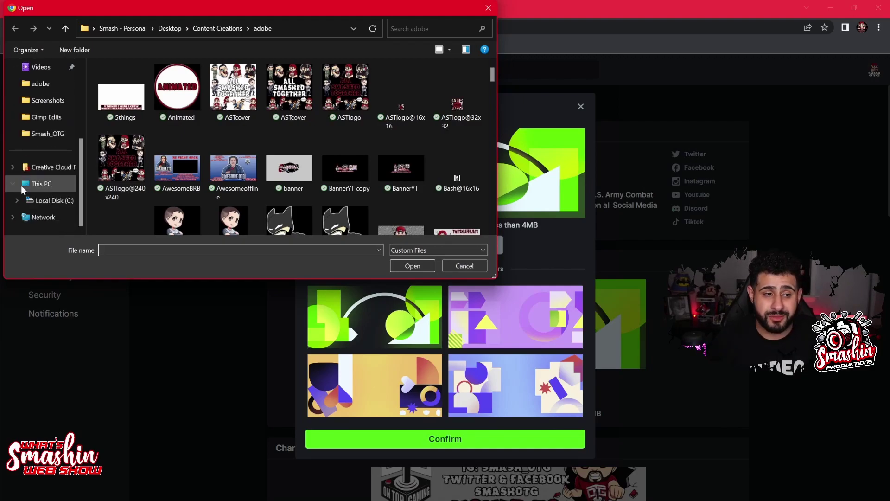
pyautogui.scroll(1, 18, 184)
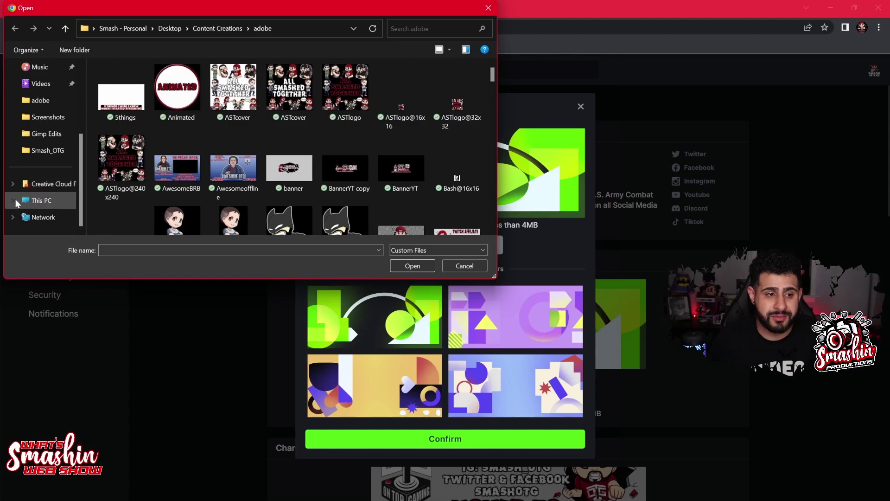
pyautogui.click(17, 217)
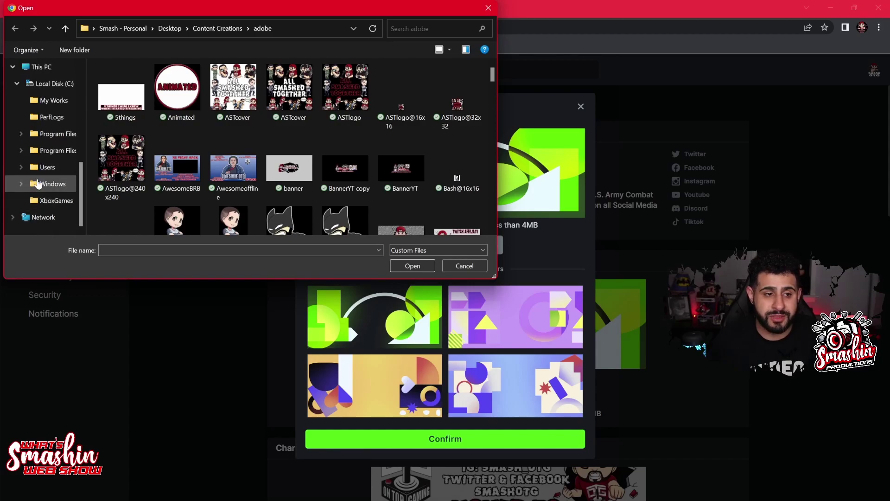
pyautogui.click(48, 167)
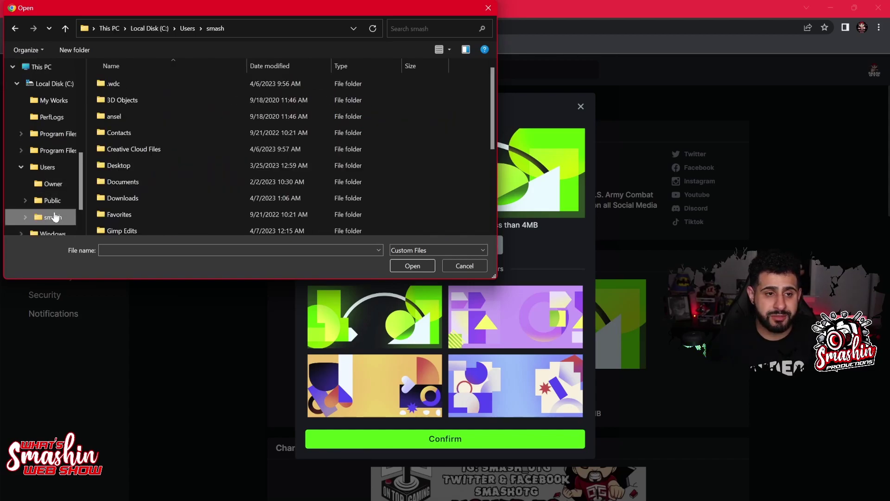
pyautogui.click(52, 217)
pyautogui.scroll(-3, 149, 164)
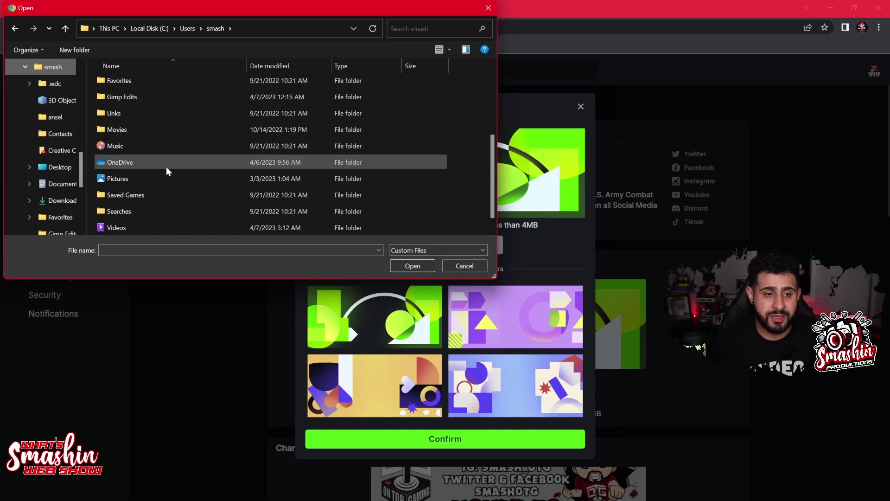
pyautogui.doubleClick(139, 92)
pyautogui.doubleClick(139, 92)
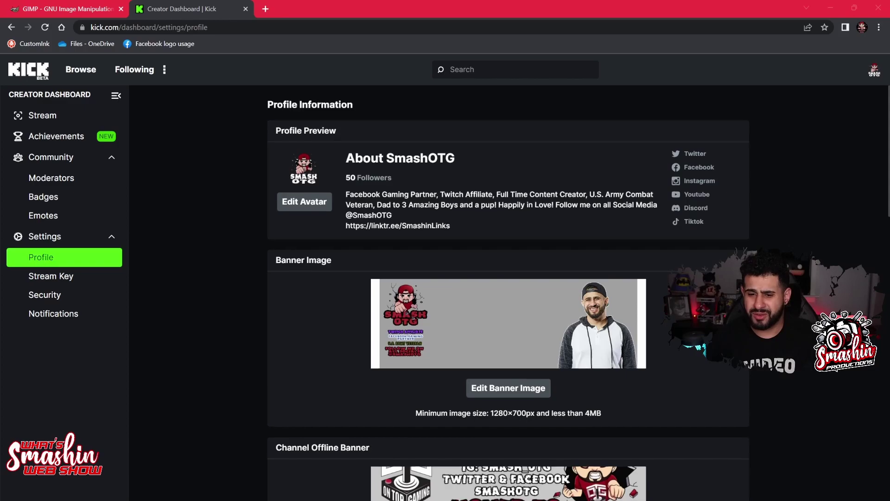
# Open the public Kick channel page to check how the new banner looks there
pyautogui.scroll(-7, 509, 292)
pyautogui.scroll(7, 508, 292)
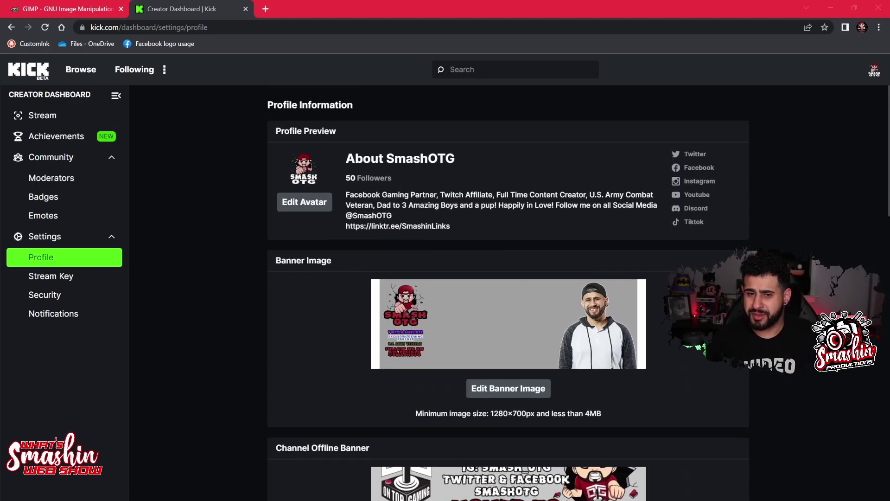
pyautogui.click(874, 70)
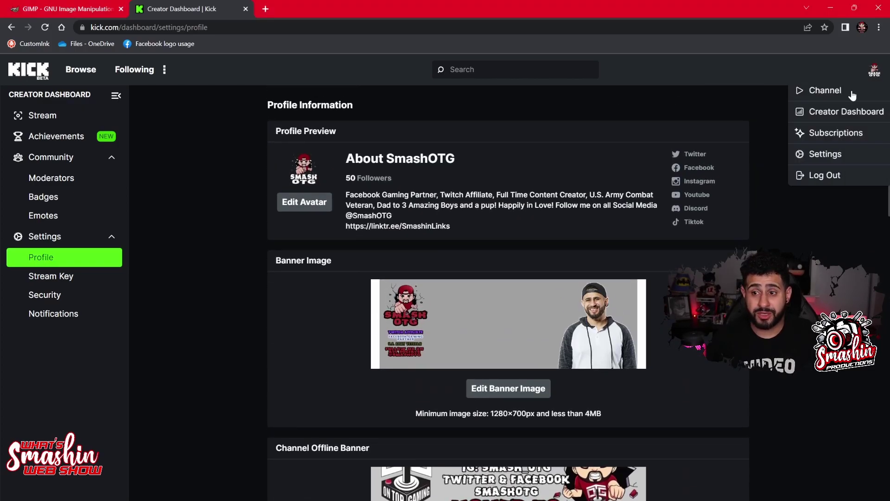
pyautogui.click(826, 91)
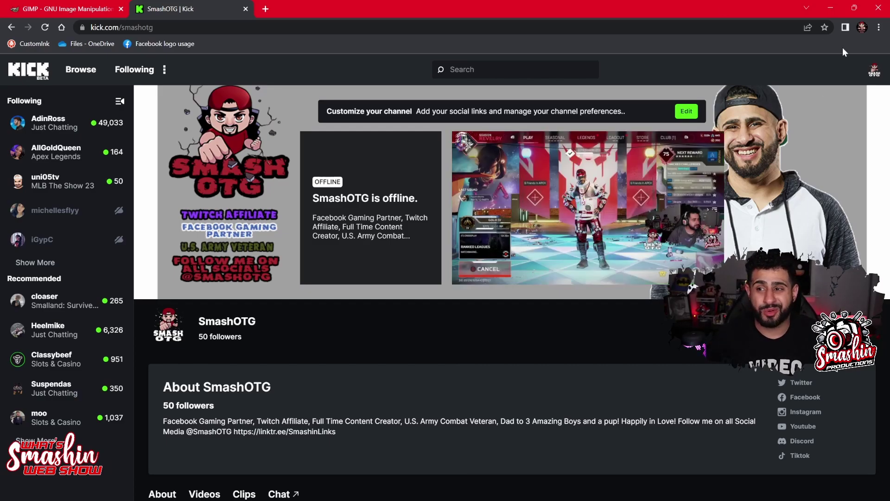
# Return to the Creator Dashboard from the channel page
pyautogui.click(874, 70)
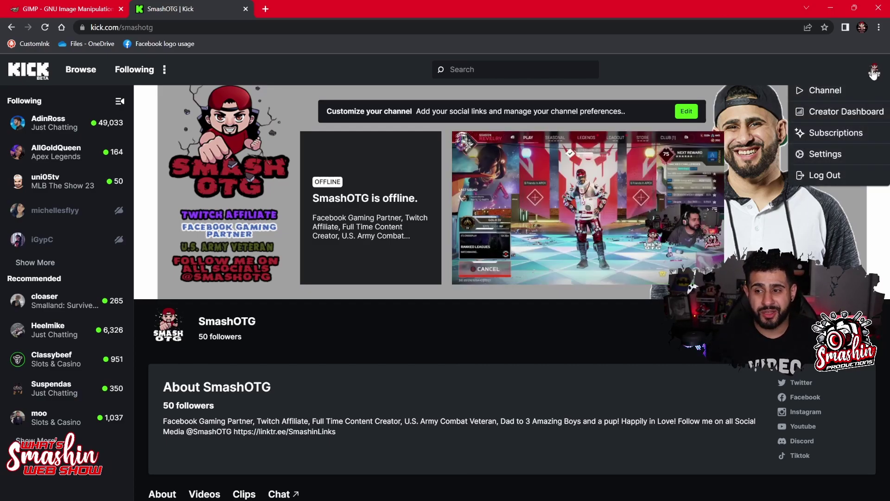
pyautogui.click(828, 113)
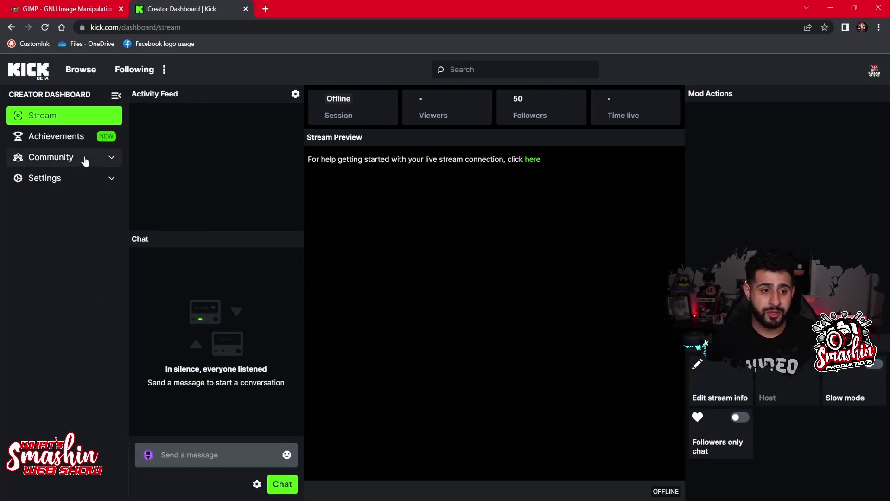
# Open the community Emotes page, start adding a channel emote, and cancel the image file selection
pyautogui.click(85, 159)
pyautogui.click(59, 217)
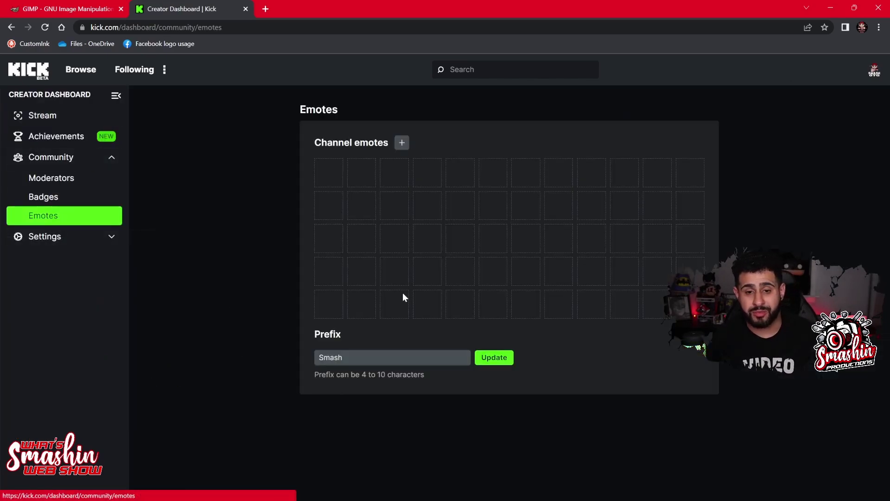
pyautogui.click(401, 143)
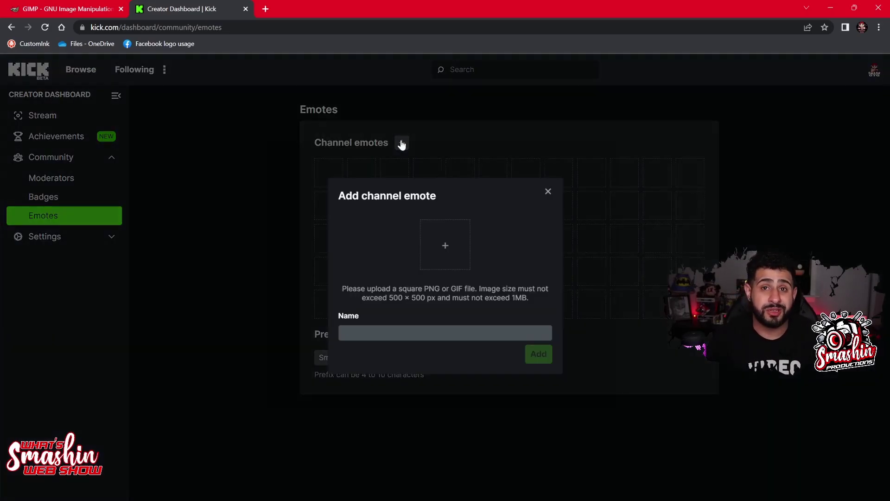
pyautogui.click(443, 244)
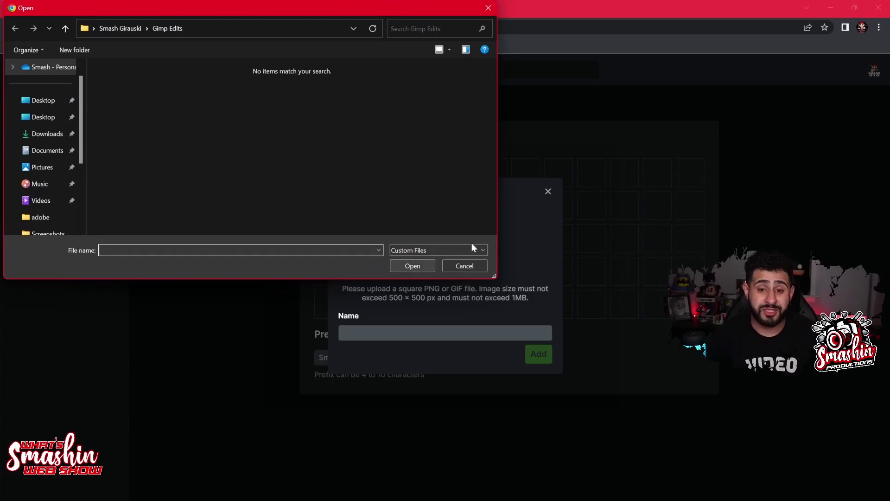
pyautogui.click(466, 268)
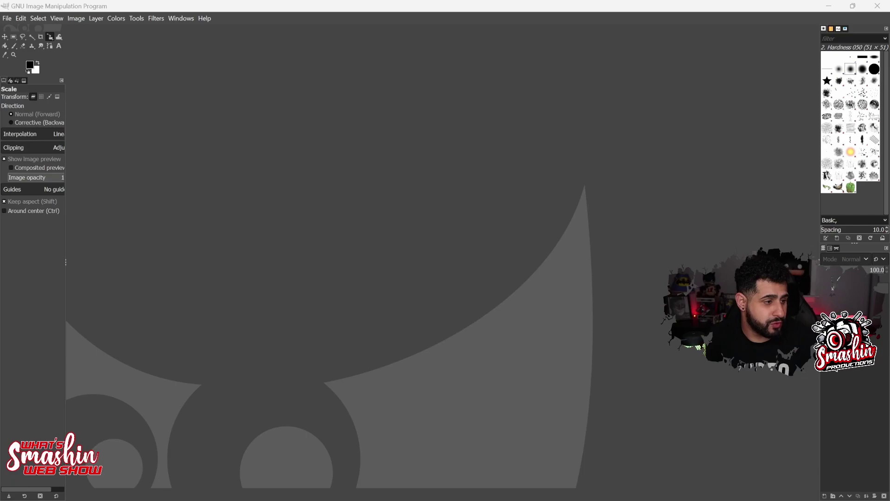
# Switch to GIMP, create a new 500 × 500 px image and place RipSmash500.png on it as a layer
pyautogui.click(7, 18)
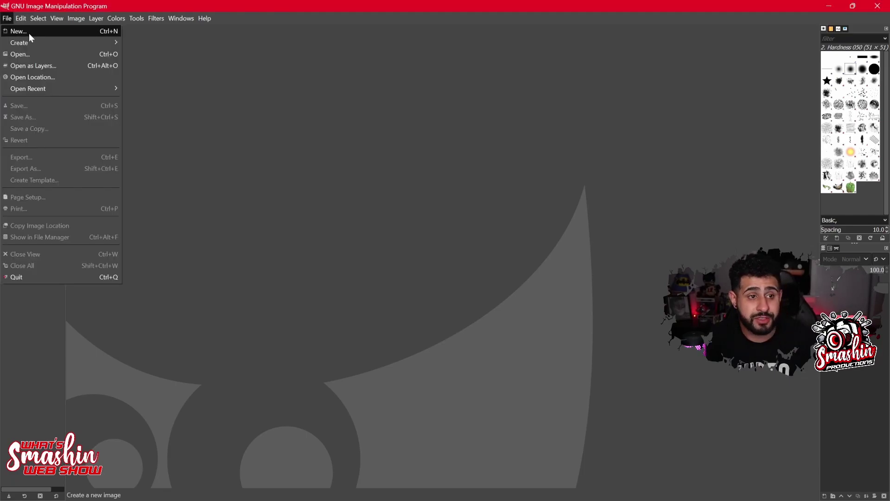
pyautogui.click(29, 31)
pyautogui.doubleClick(51, 51)
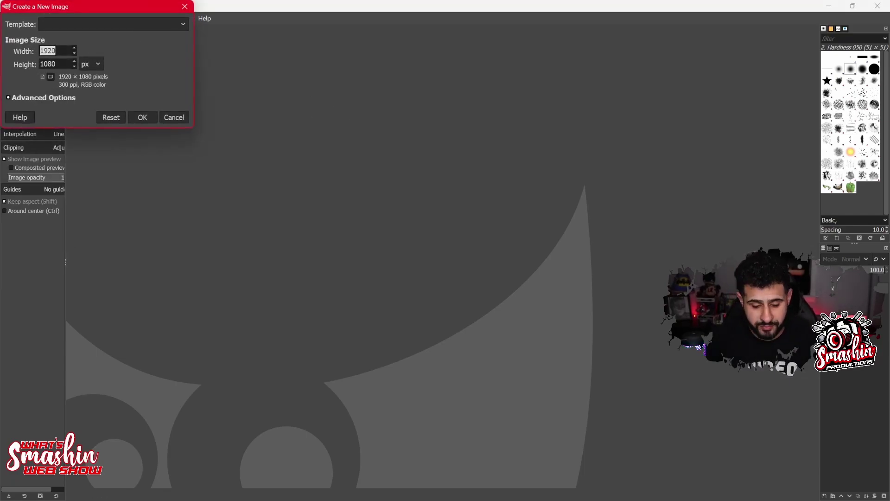
pyautogui.write('500')
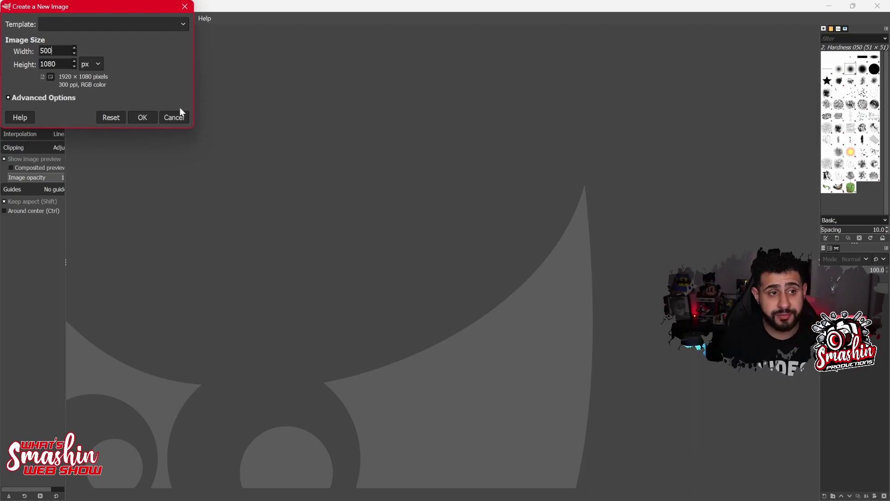
pyautogui.click(68, 58)
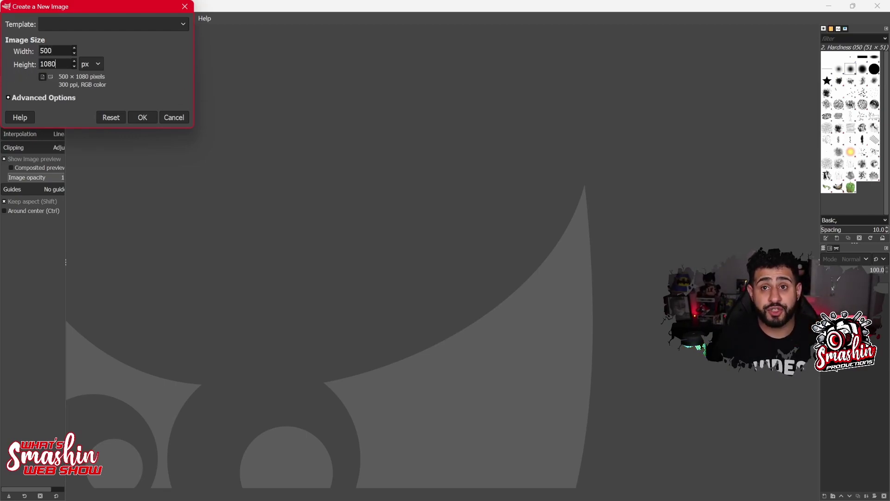
pyautogui.press('BackSpace')
pyautogui.press('BackSpace')
pyautogui.press('BackSpace')
pyautogui.press('BackSpace')
pyautogui.write('500')
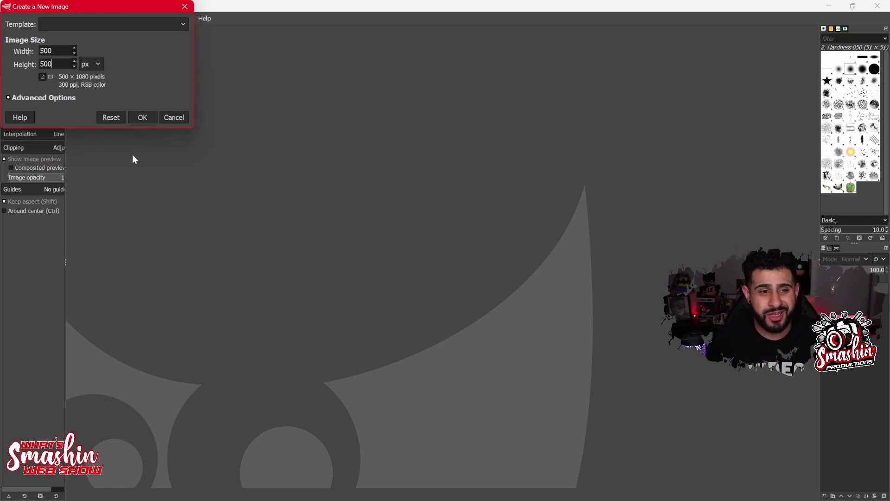
pyautogui.click(141, 116)
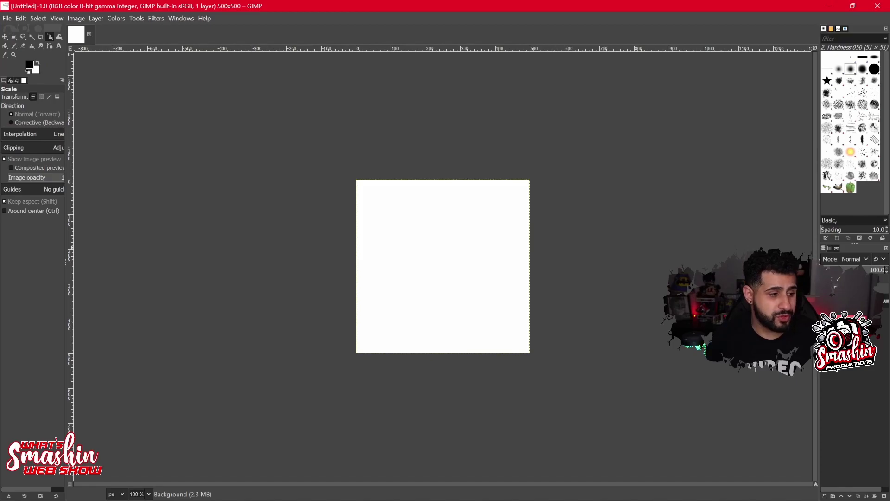
pyautogui.moveTo(294, 308); pyautogui.dragTo(452, 271)
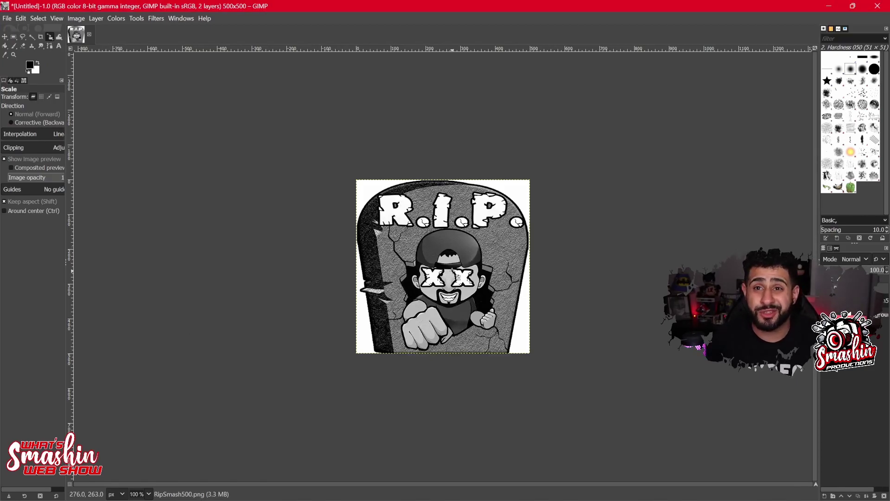
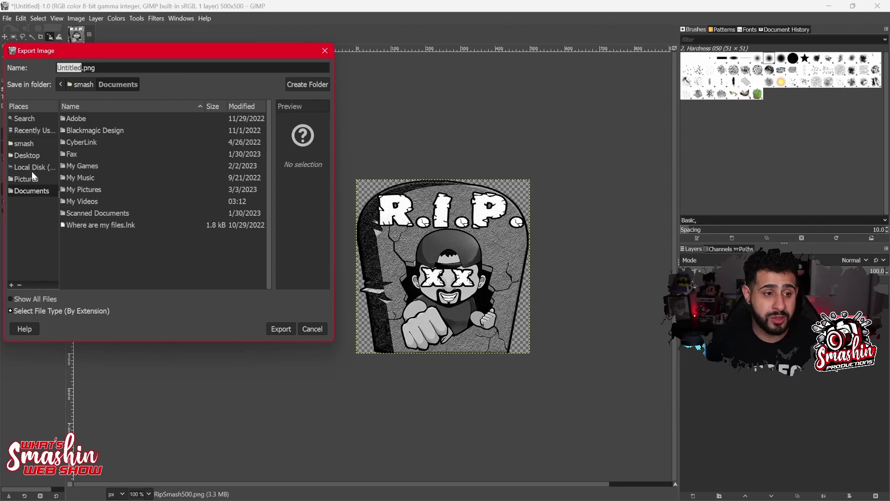
# Set the export location to Gimp Edits in the user folder and name the file ripkickemote
pyautogui.click(27, 142)
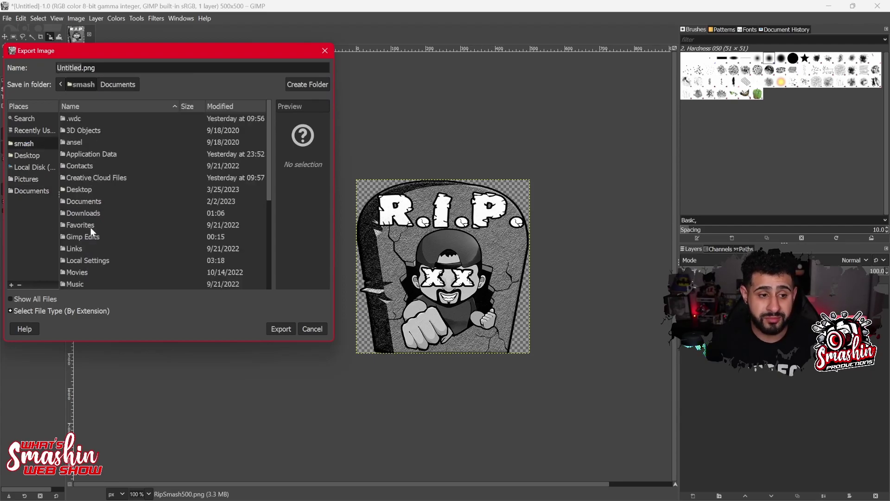
pyautogui.doubleClick(90, 237)
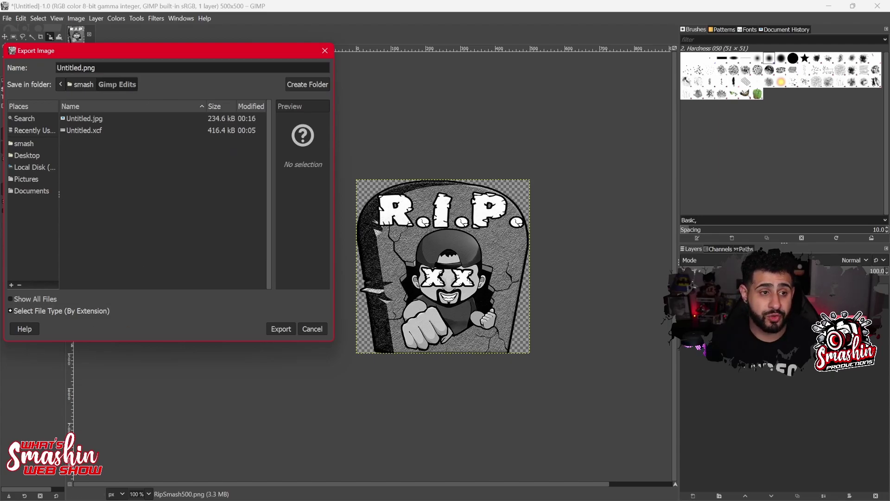
pyautogui.click(89, 77)
pyautogui.press('BackSpace')
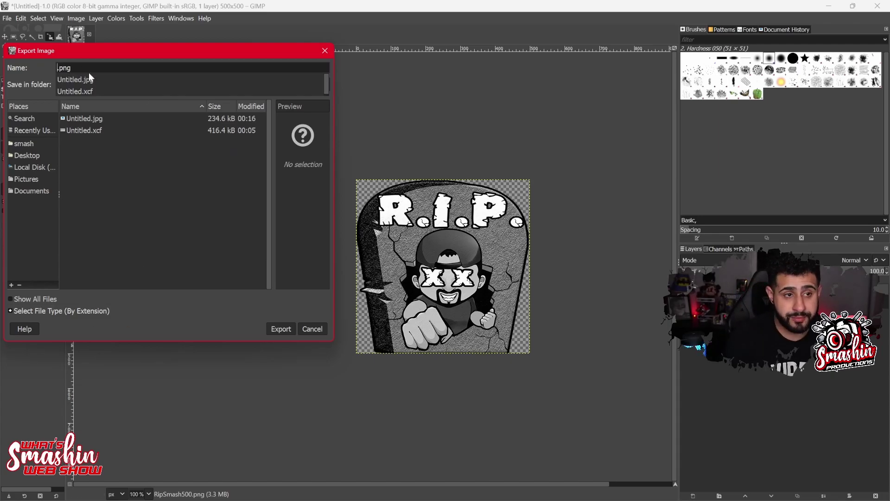
pyautogui.write('ripkick')
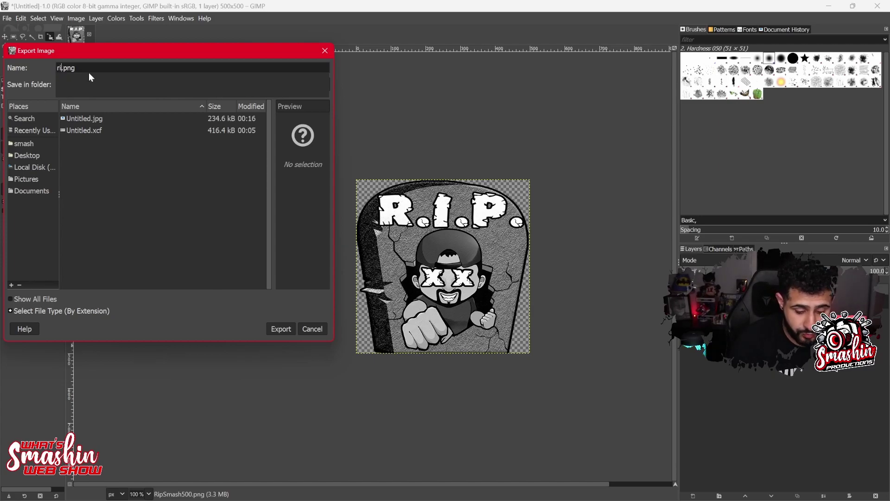
pyautogui.write('emote')
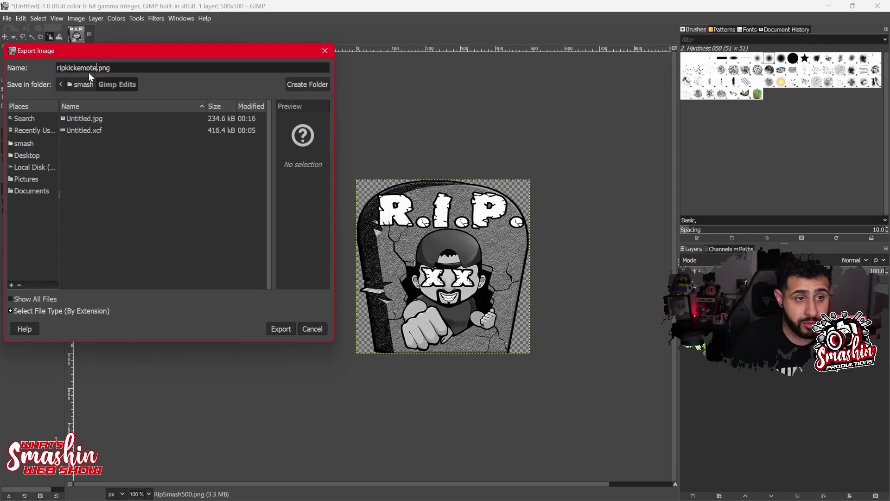
# Remove the extension from the export name, choose PNG image as the file type and export with the default PNG options
pyautogui.click(111, 68)
pyautogui.press('BackSpace')
pyautogui.press('BackSpace')
pyautogui.press('BackSpace')
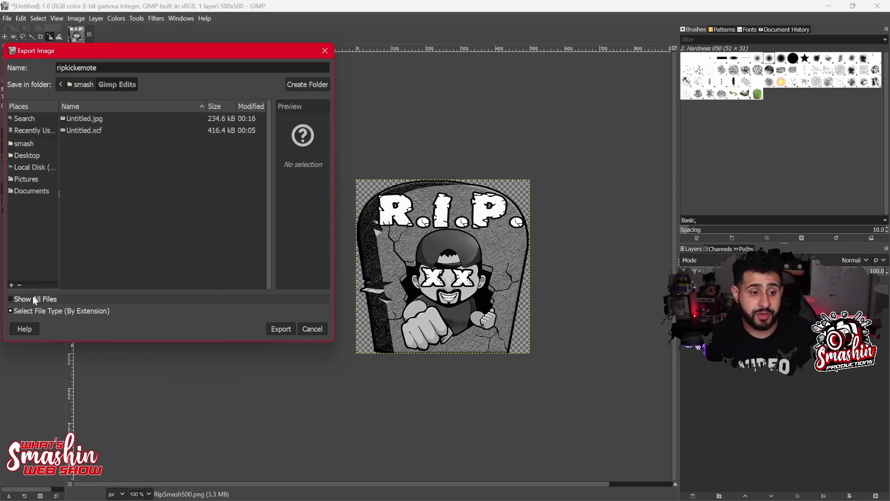
pyautogui.click(35, 311)
pyautogui.scroll(-2, 76, 279)
pyautogui.scroll(-5, 76, 281)
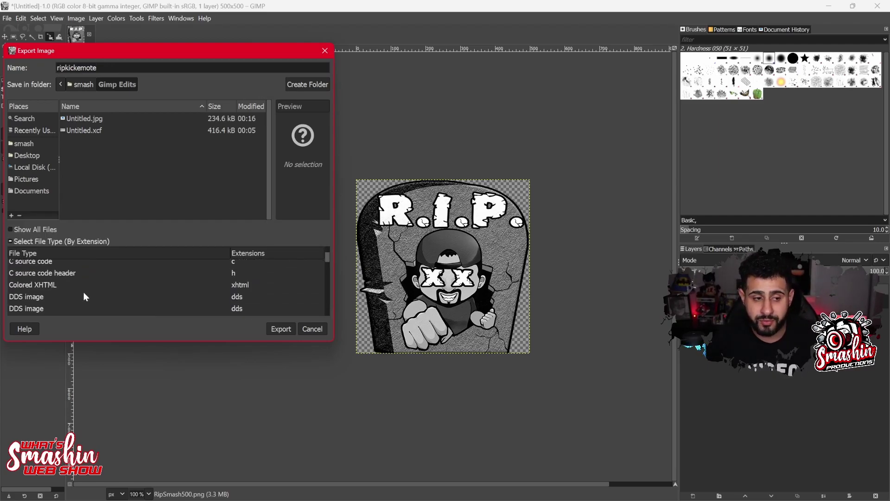
pyautogui.scroll(-5, 98, 300)
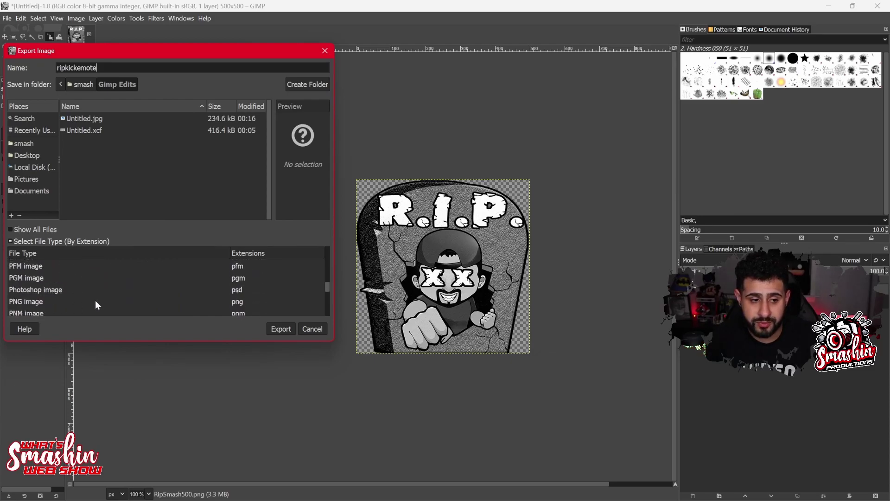
pyautogui.click(70, 302)
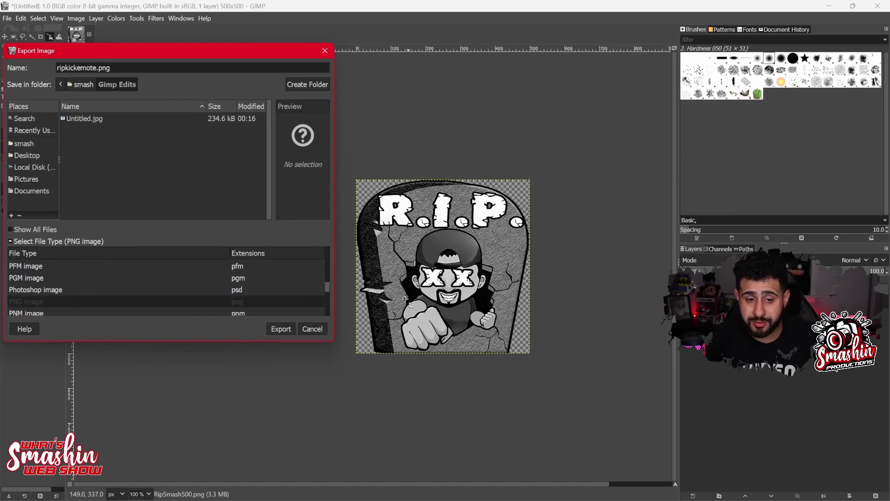
pyautogui.click(281, 330)
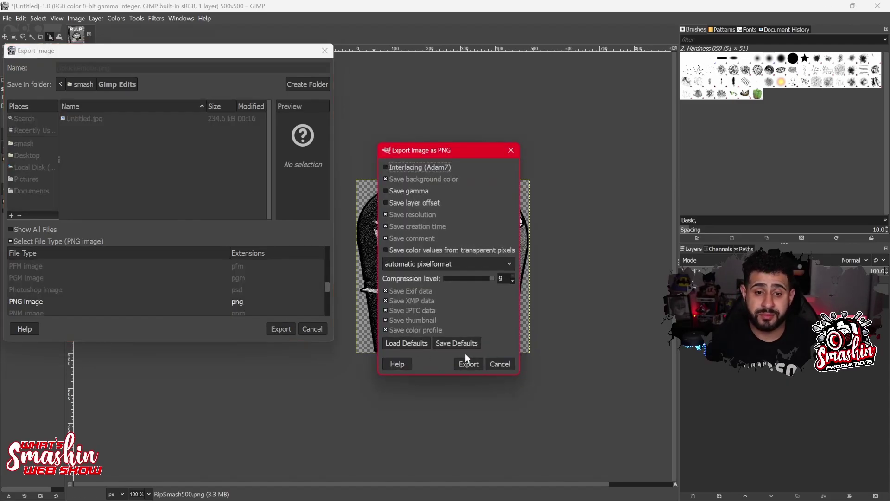
pyautogui.click(471, 367)
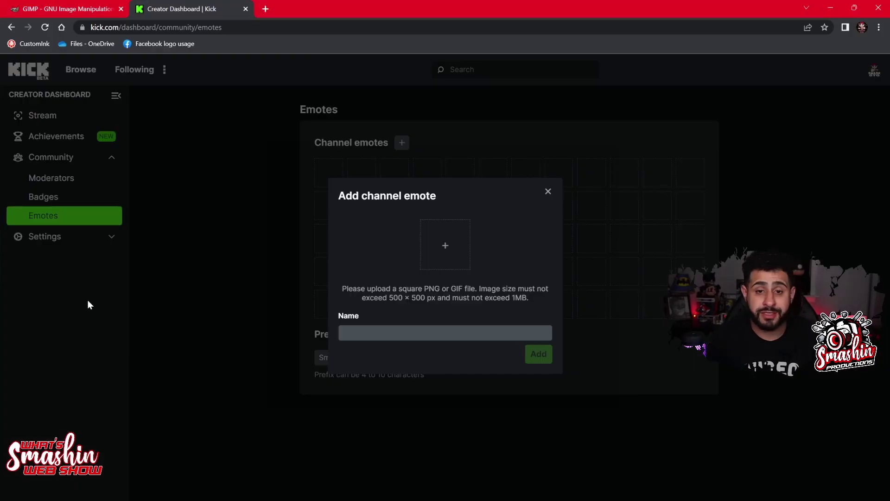
# Switch to Kick in the browser, upload the exported R.I.P. PNG as the emote image and add it with the name SmashRIP
pyautogui.click(443, 256)
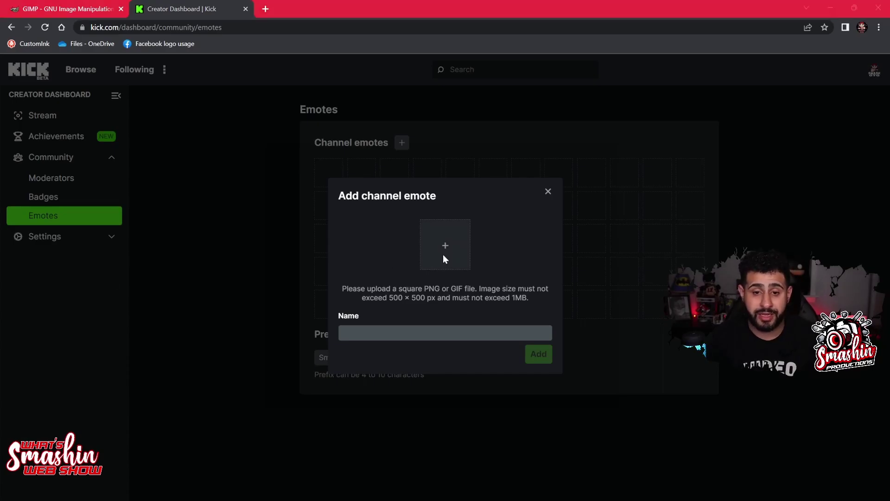
pyautogui.doubleClick(130, 103)
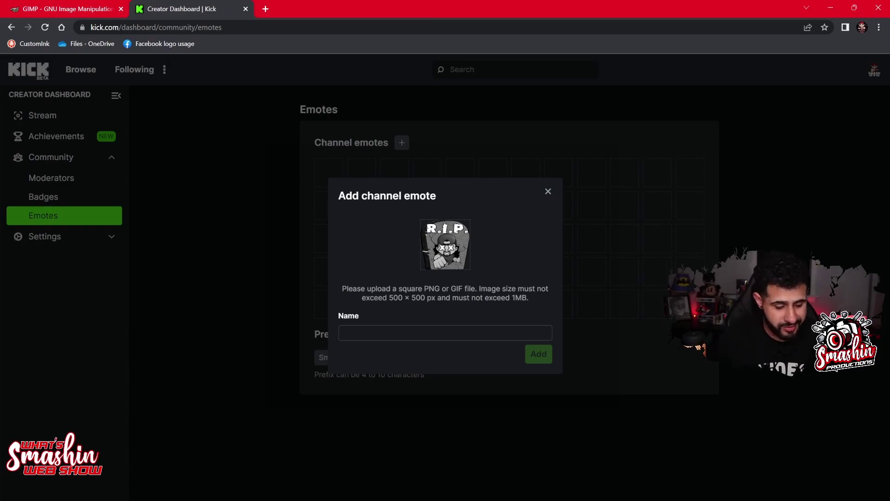
pyautogui.write('SmashRIP')
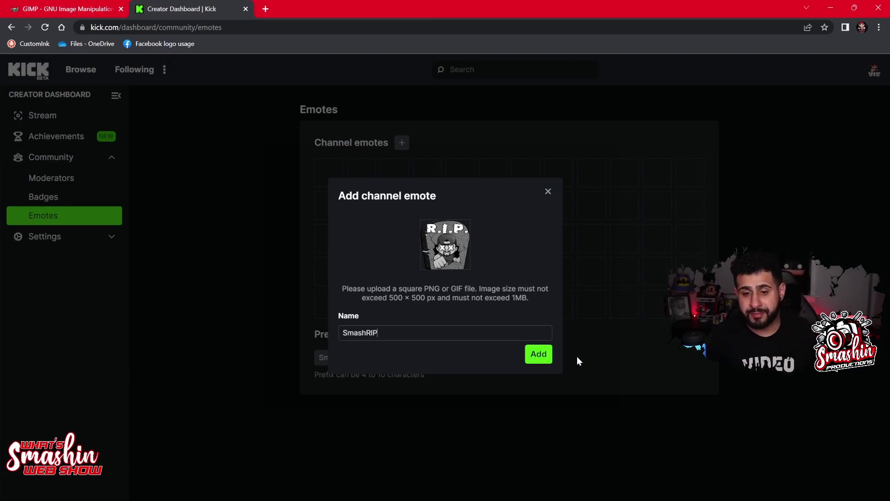
pyautogui.click(538, 354)
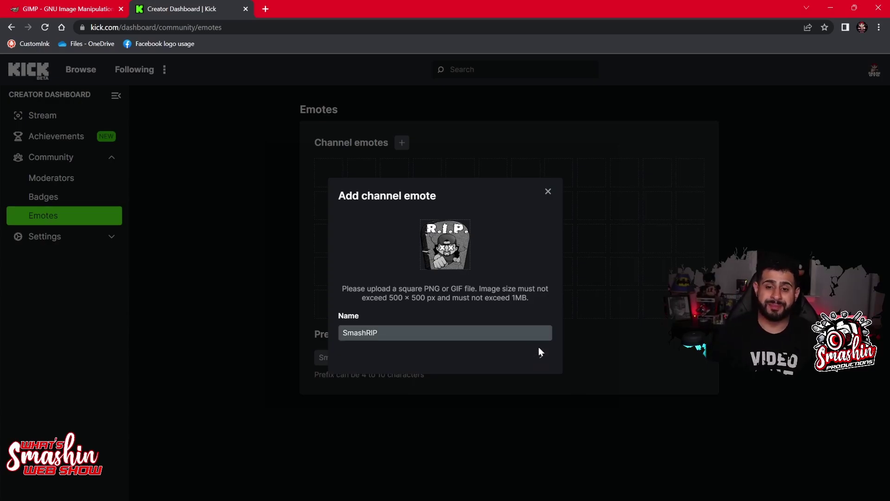